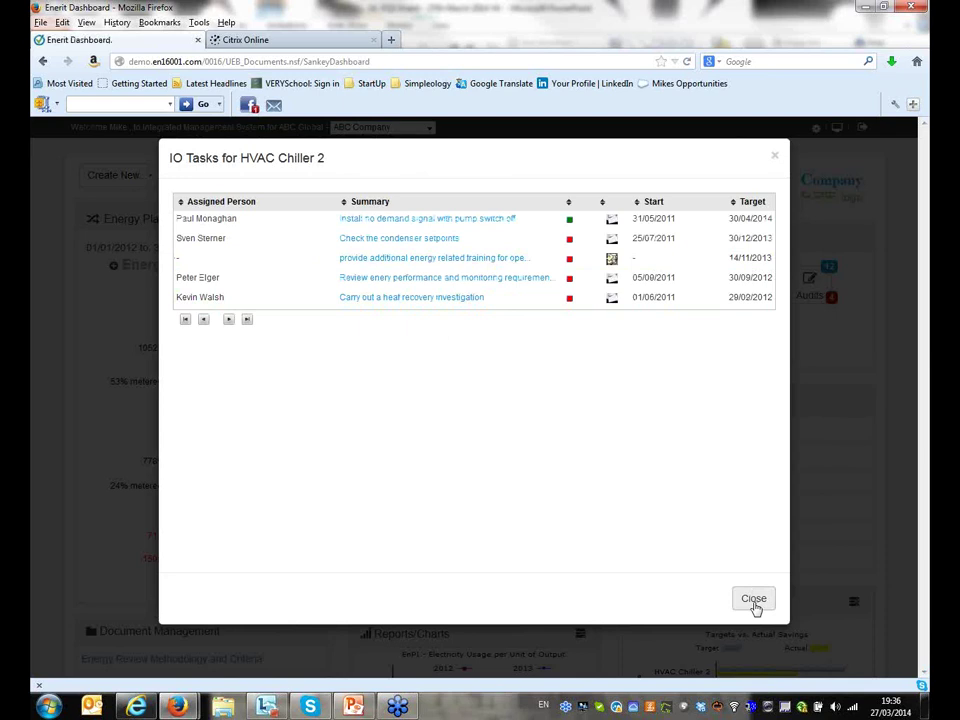
Close the HVAC Chiller 2 improvement task list and its energy use summary
click(755, 600)
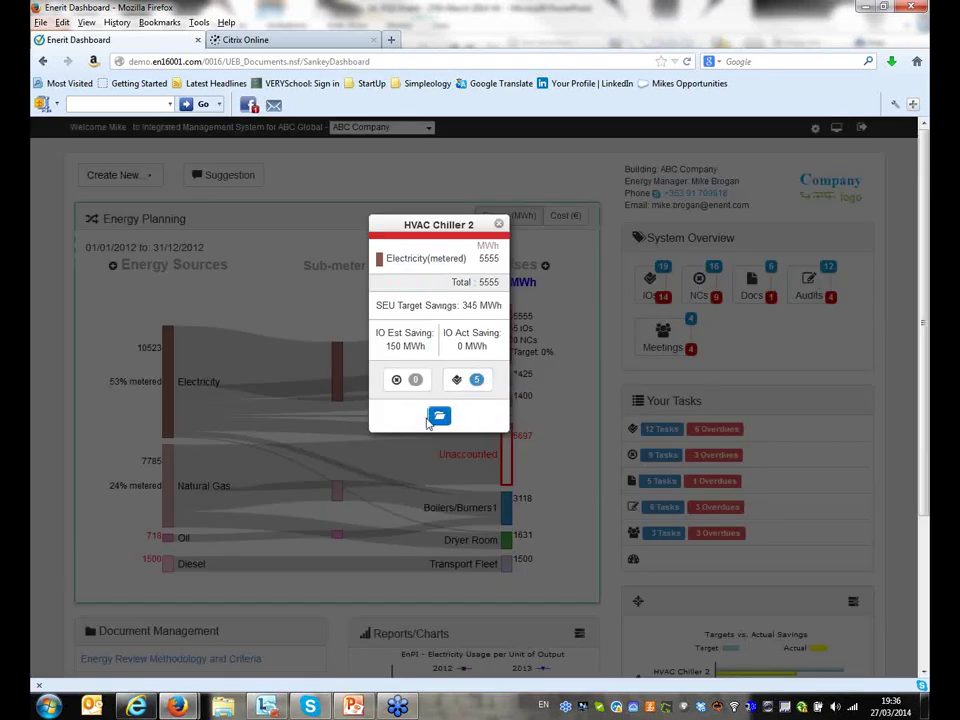
click(499, 226)
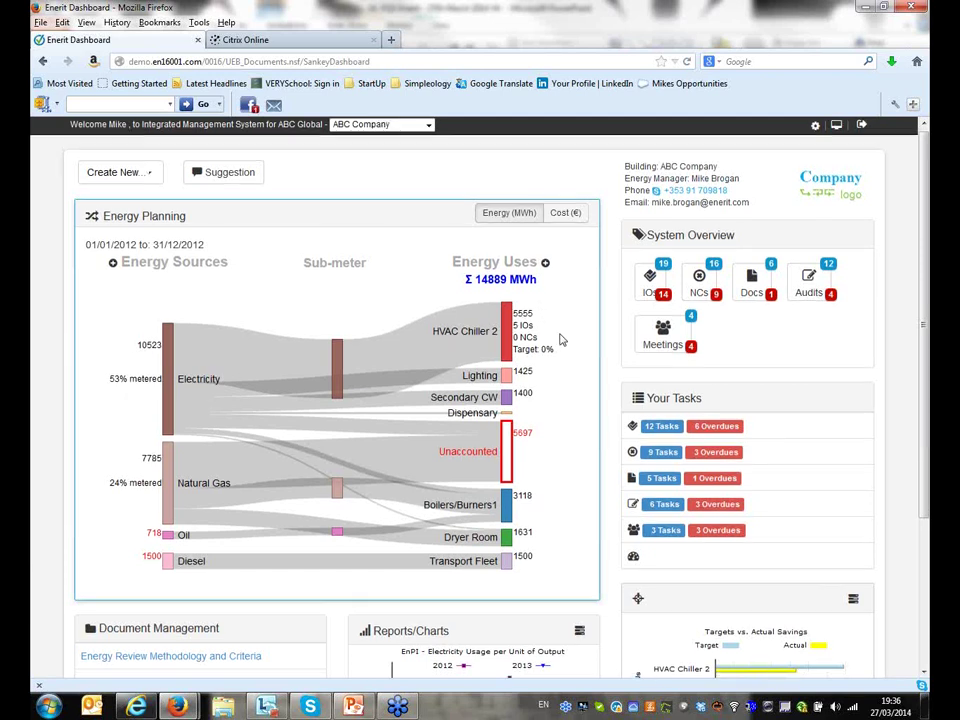
Open the full Document Management list and sort it by category, title, owner and date in turn
scroll(565, 380, down, 2)
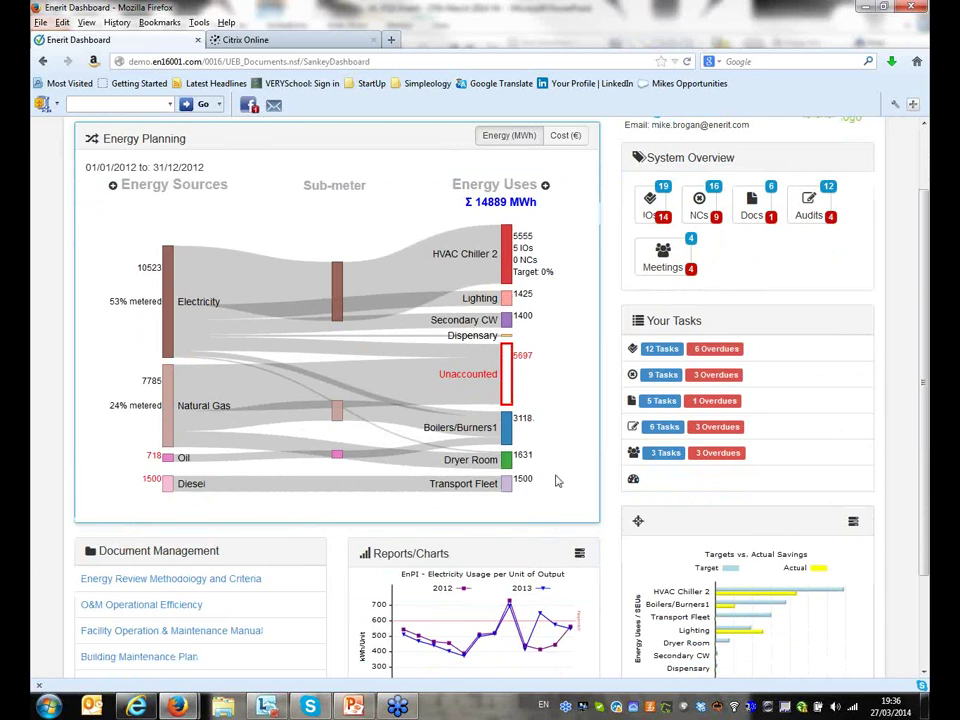
scroll(557, 481, down, 2)
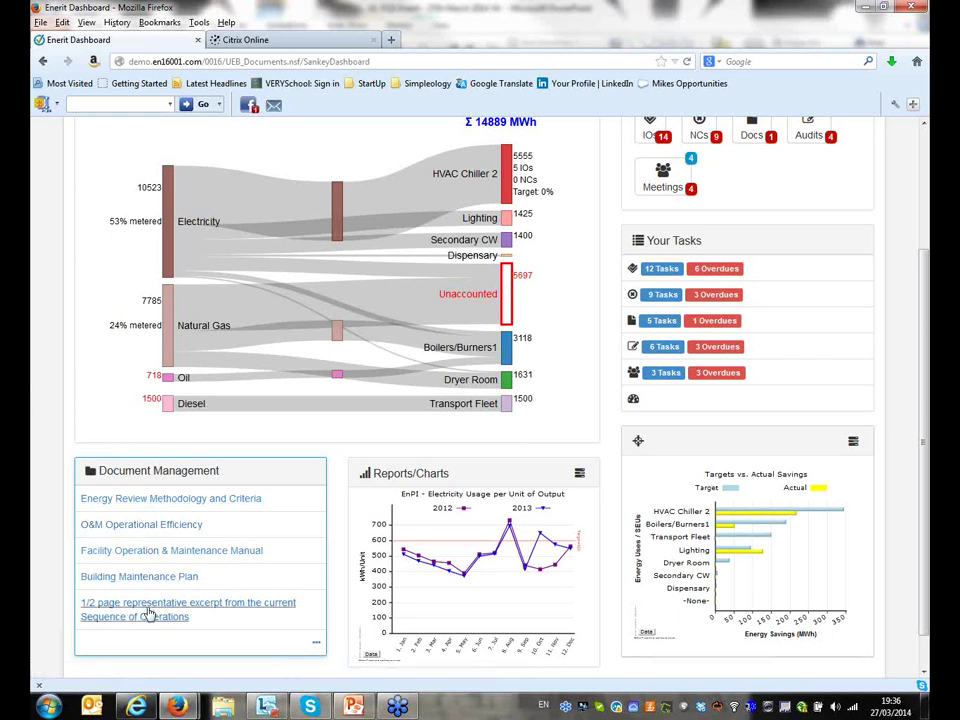
click(316, 646)
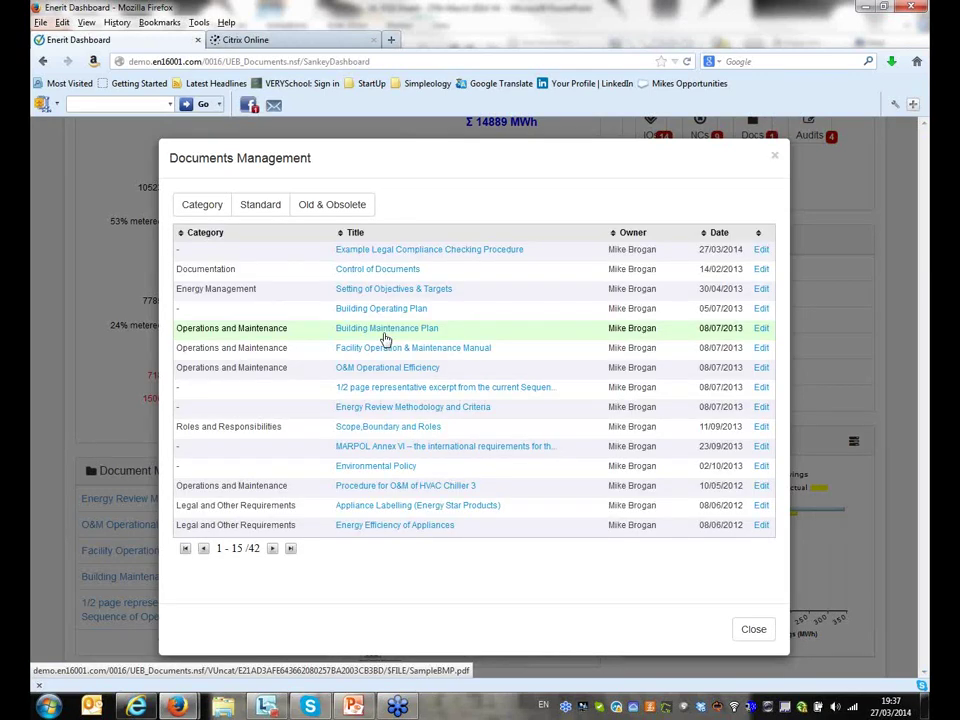
click(211, 238)
click(370, 236)
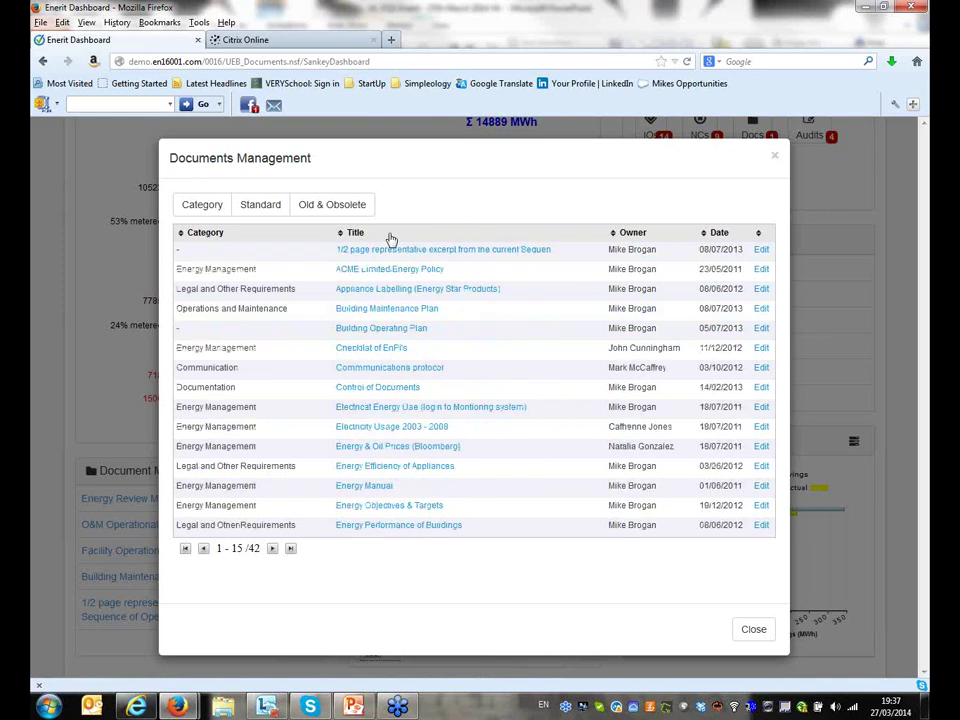
click(632, 236)
click(706, 234)
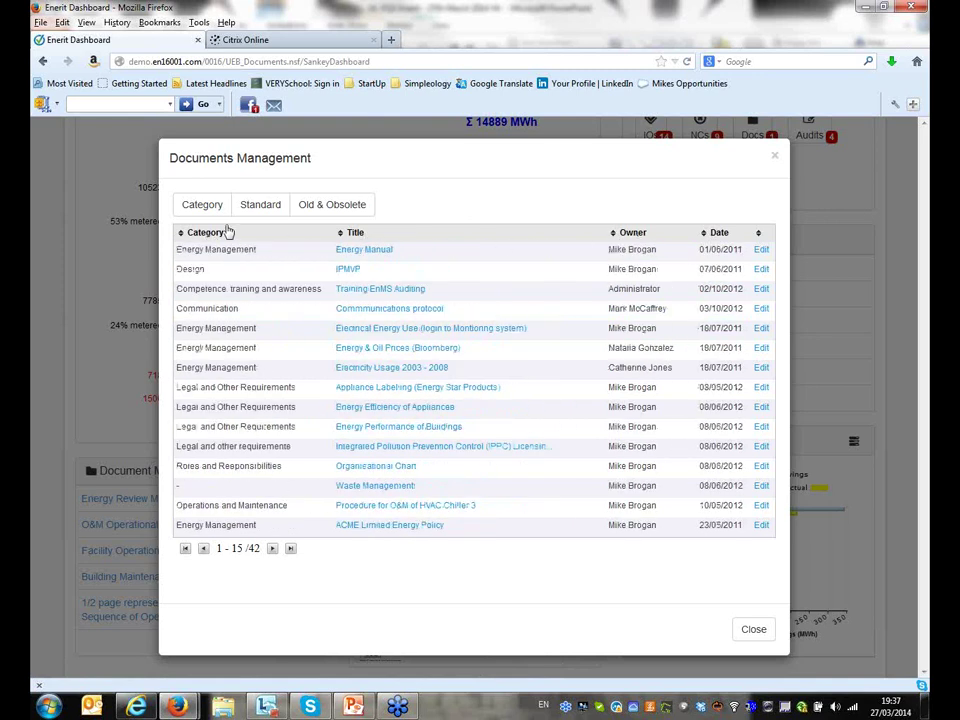
View the managed documents by standard, re-sort them on Standard twice, check the Old & Obsolete documents, and close the list
click(272, 212)
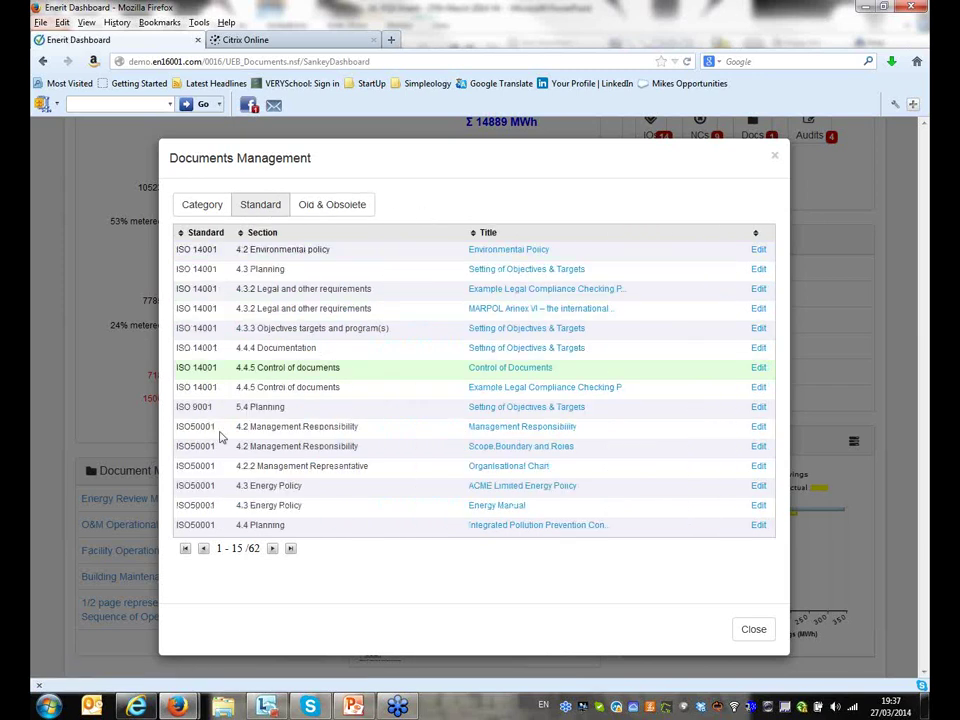
click(203, 234)
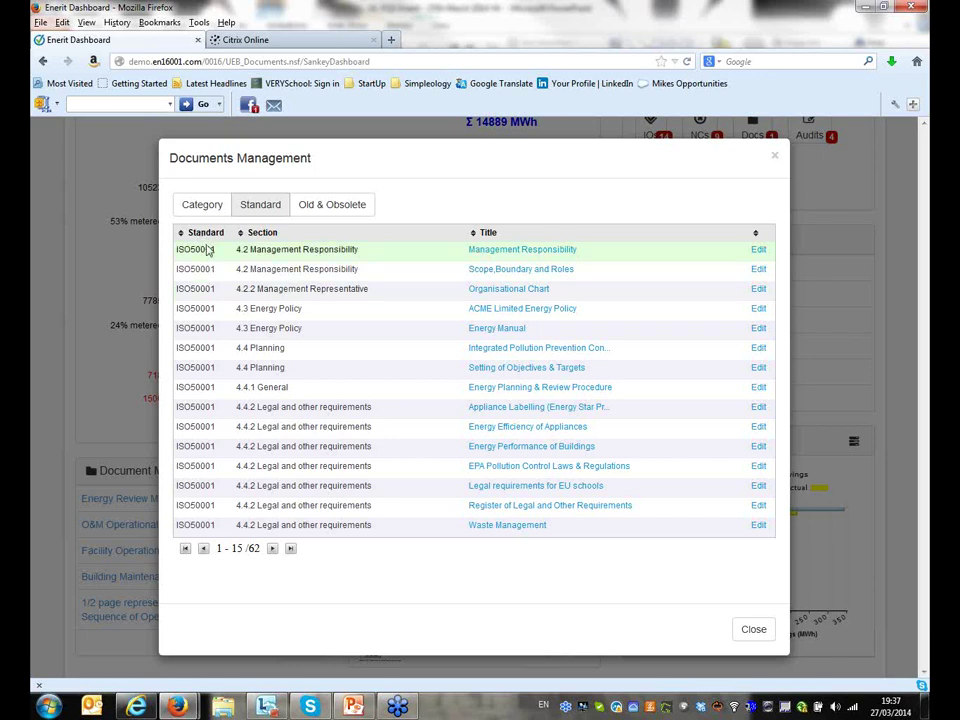
click(207, 235)
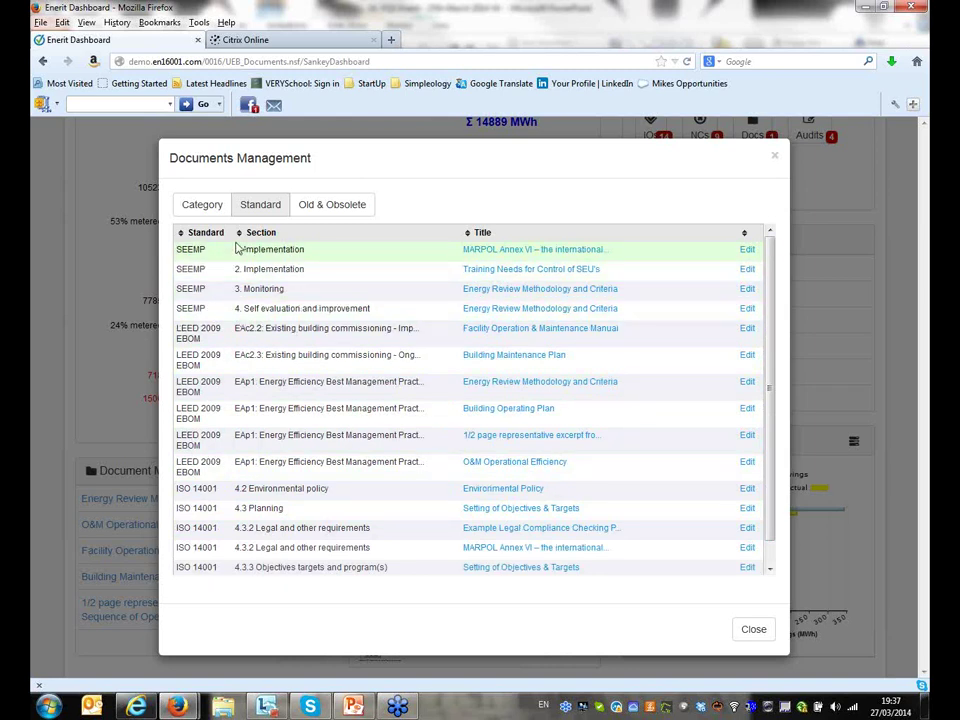
click(336, 206)
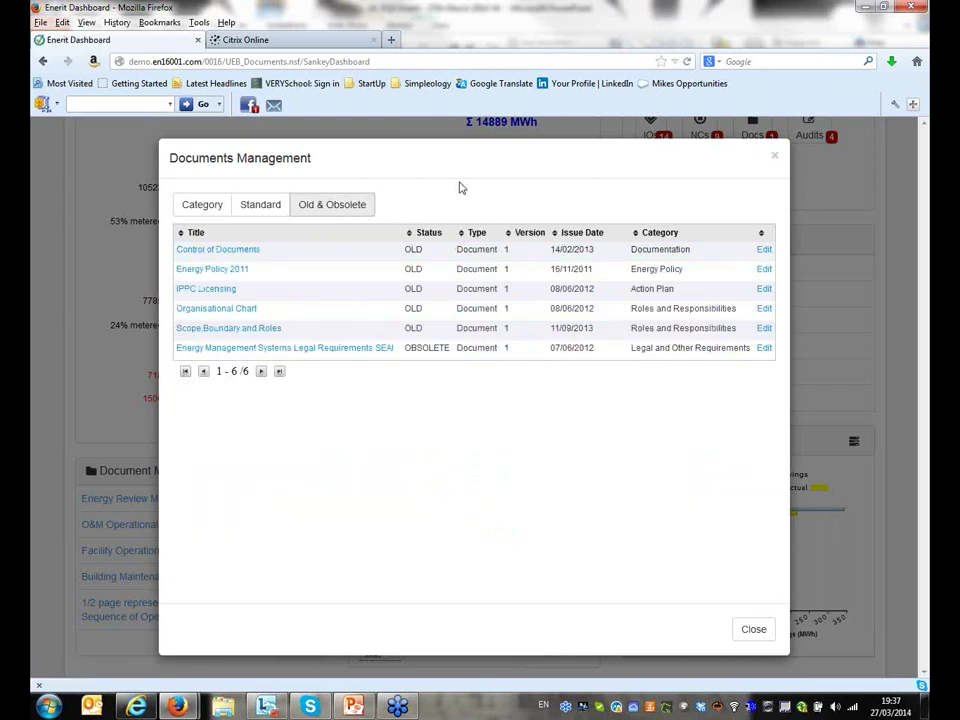
click(754, 631)
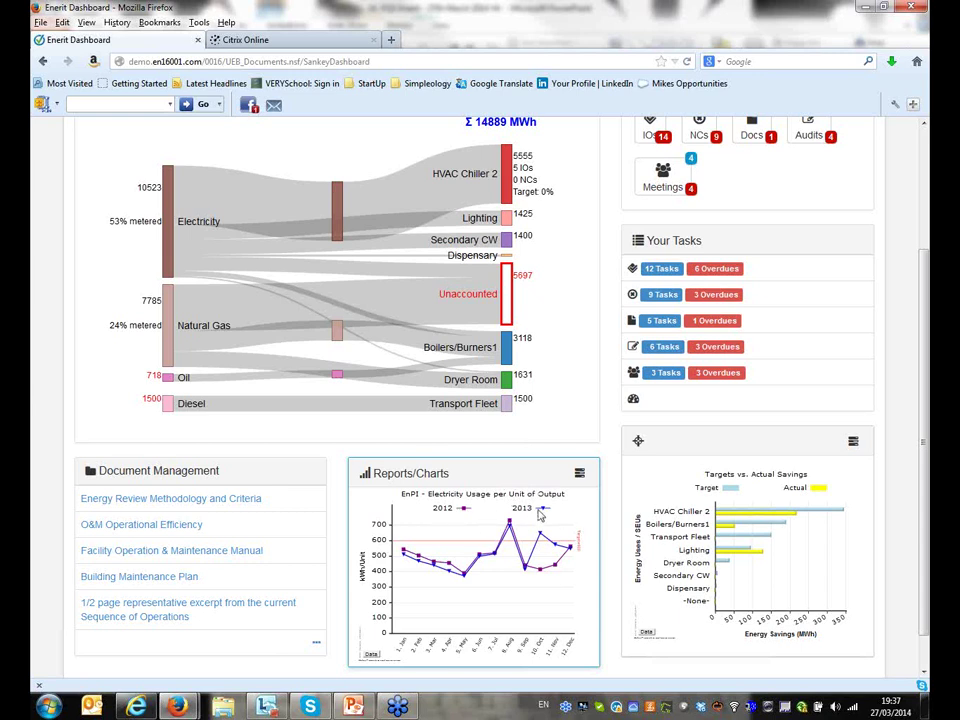
Open the large version of the Electricity Usage per Unit of Output chart, compare the 2012 and 2013 lines, and close it
click(579, 473)
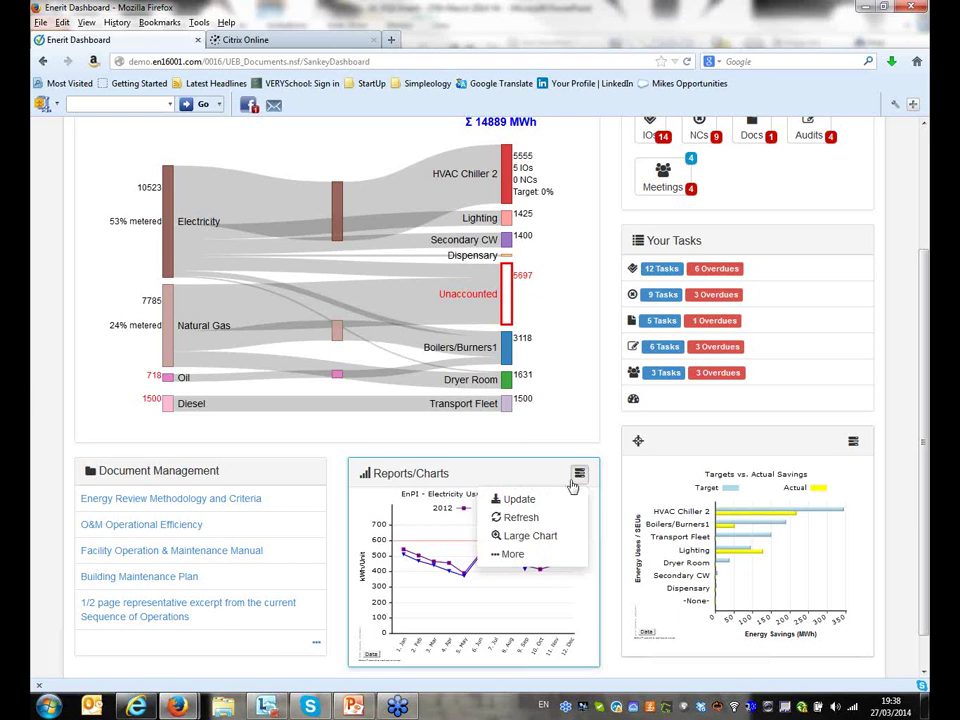
click(525, 535)
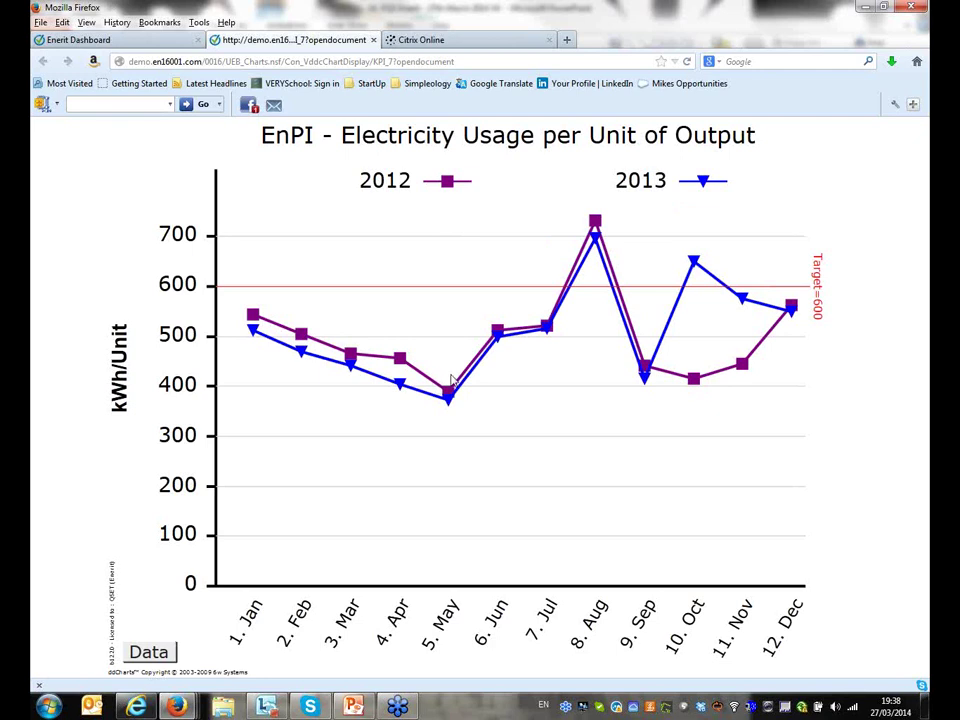
mouse_move(258, 324)
mouse_move(604, 232)
mouse_move(689, 384)
mouse_move(697, 268)
click(373, 40)
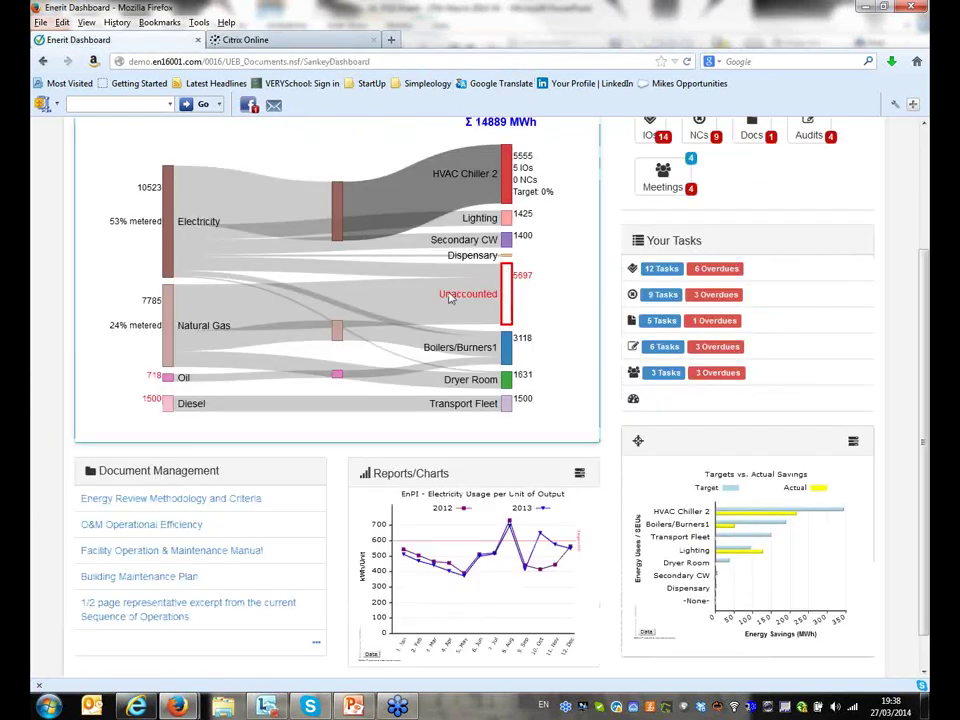
Open the additional charts from Reports/Charts, review the savings, priorities, consumption and open actions charts, and close them
click(580, 476)
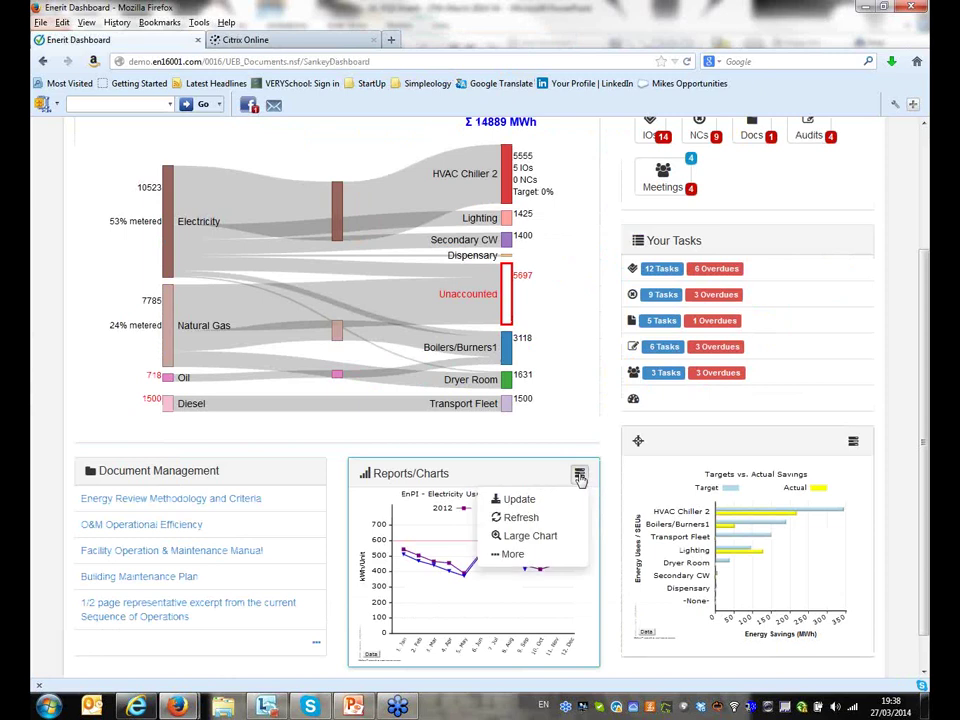
click(519, 555)
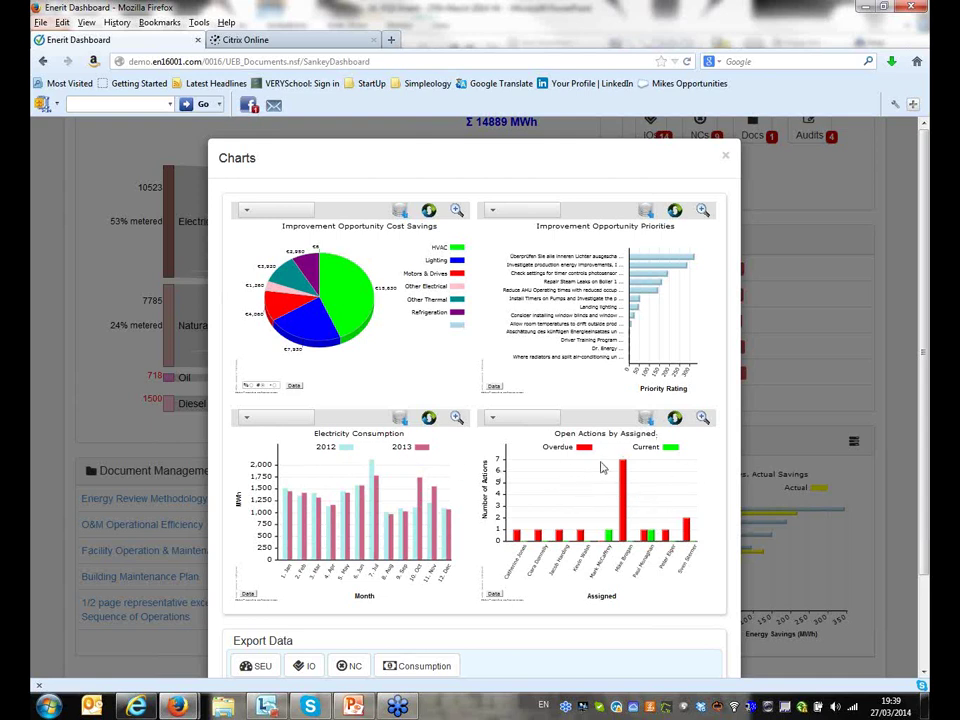
click(727, 159)
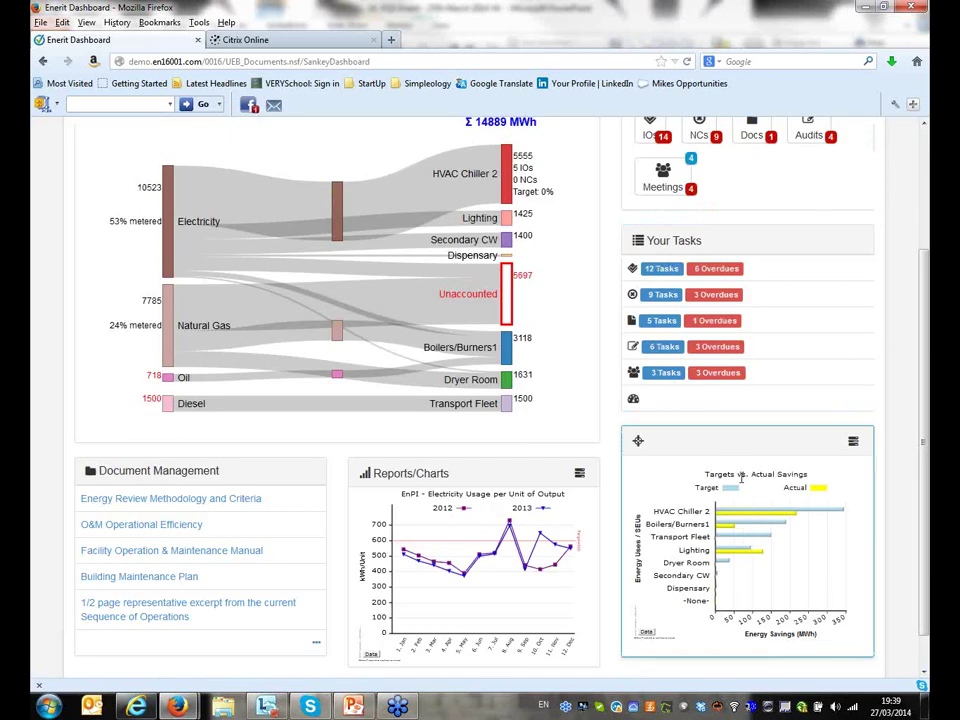
Open the Objectives & Targets details, expand HVAC Chiller 2 in the 2014 table to review its improvement actions, and close the details
click(851, 447)
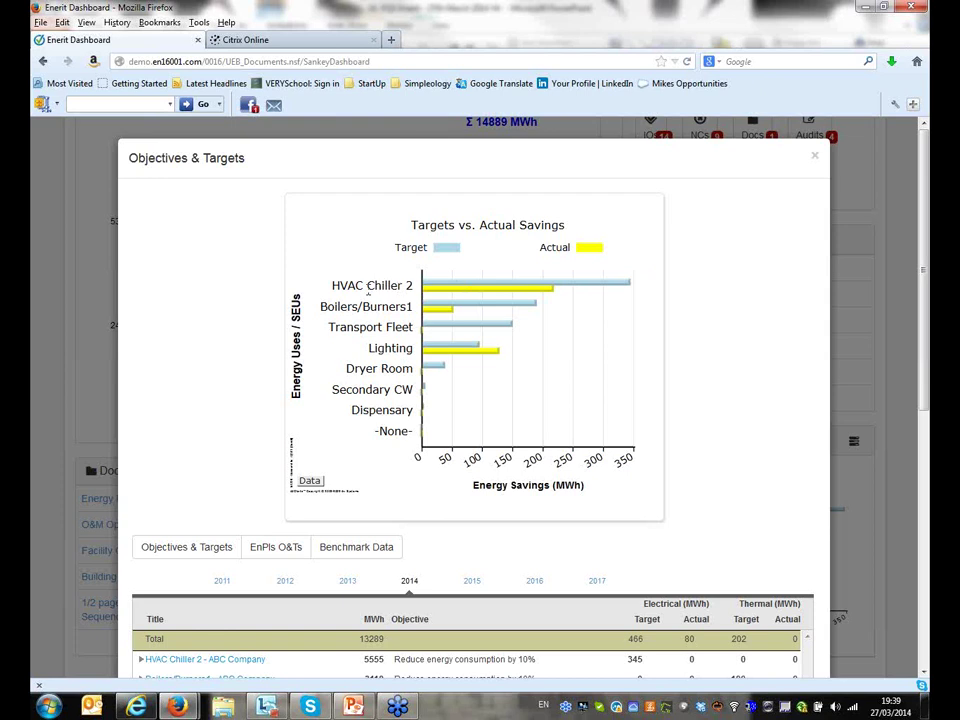
mouse_move(450, 287)
mouse_move(484, 293)
scroll(679, 395, down, 3)
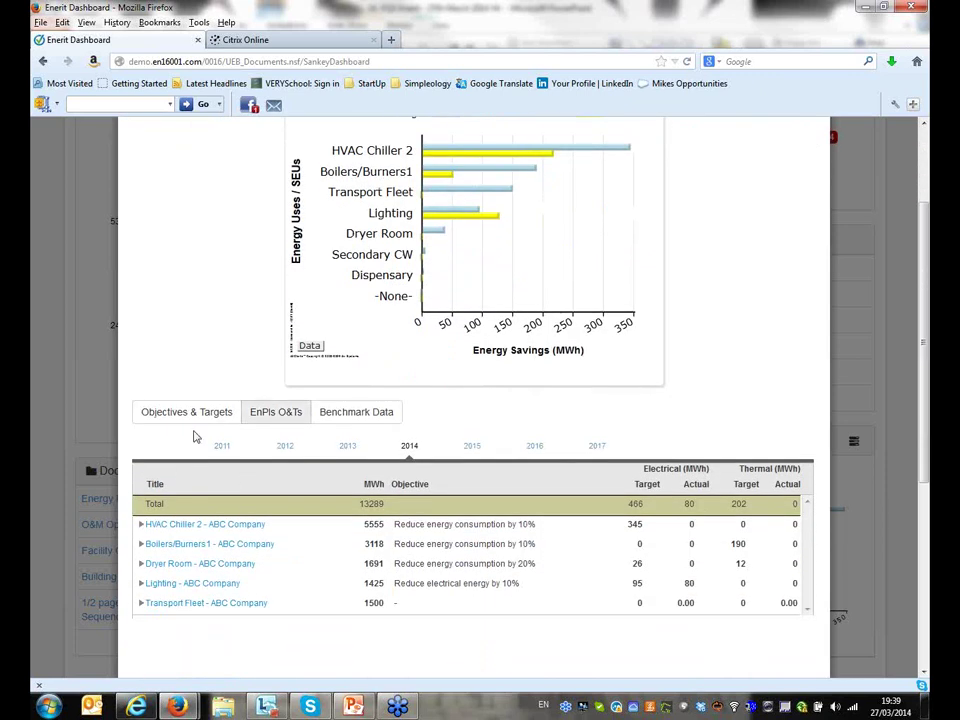
click(140, 525)
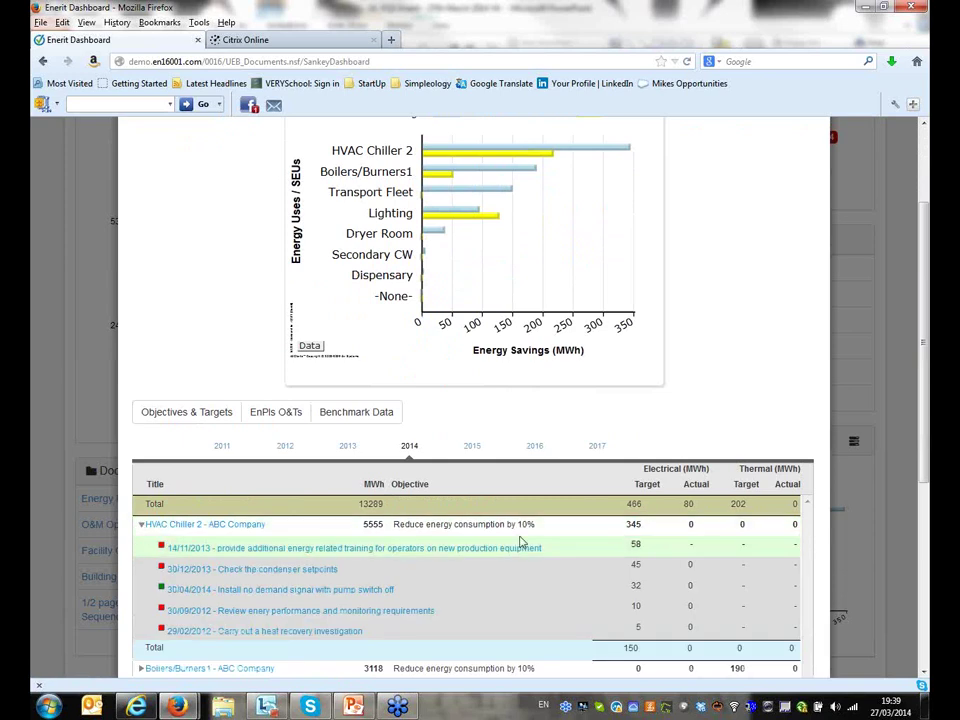
scroll(776, 560, down, 7)
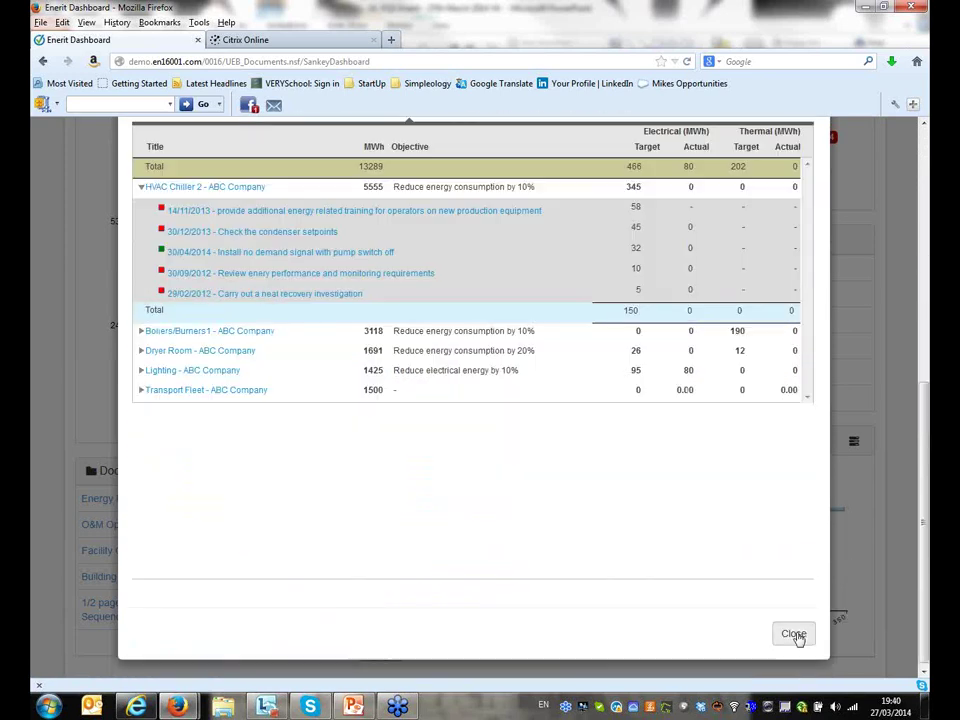
click(793, 634)
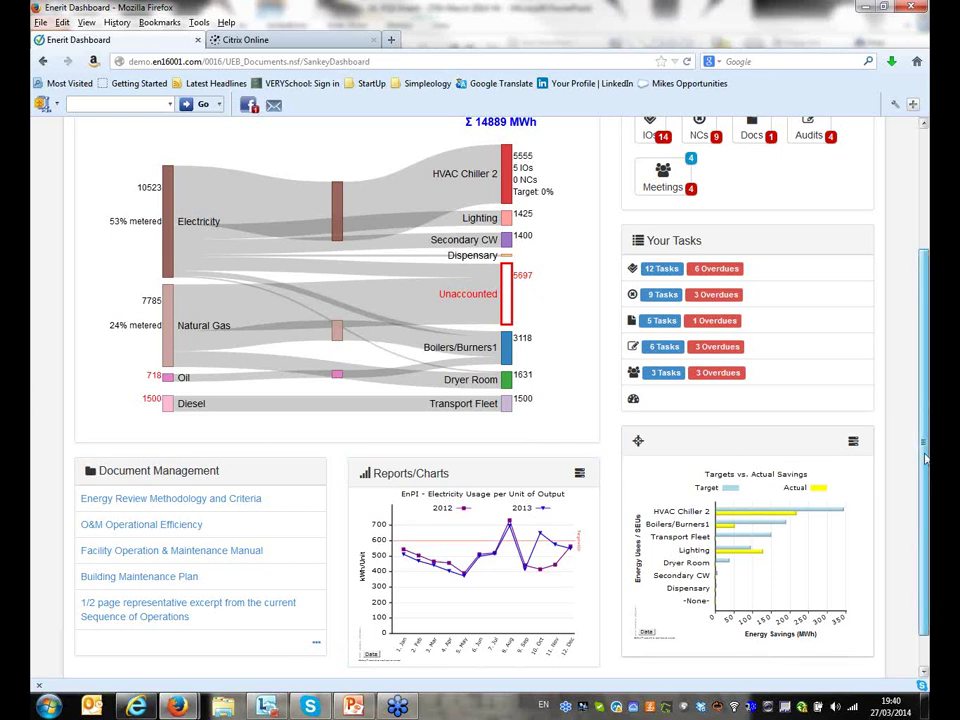
Review the improvement opportunity tasks and the audit tasks under Your Tasks, closing each list
scroll(925, 458, up, 1)
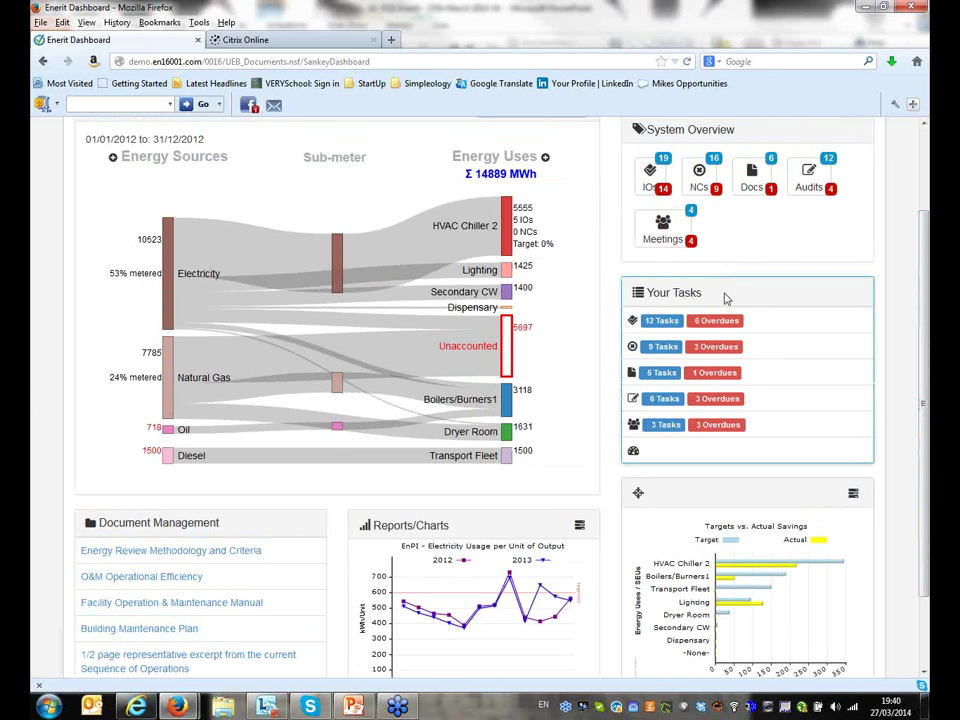
click(662, 321)
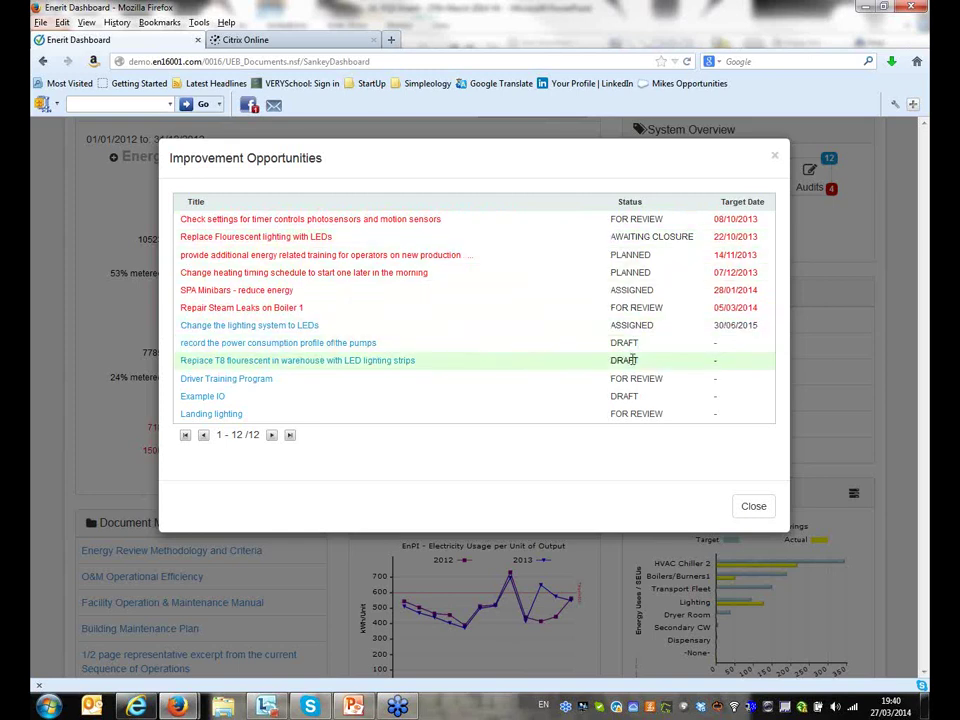
click(754, 506)
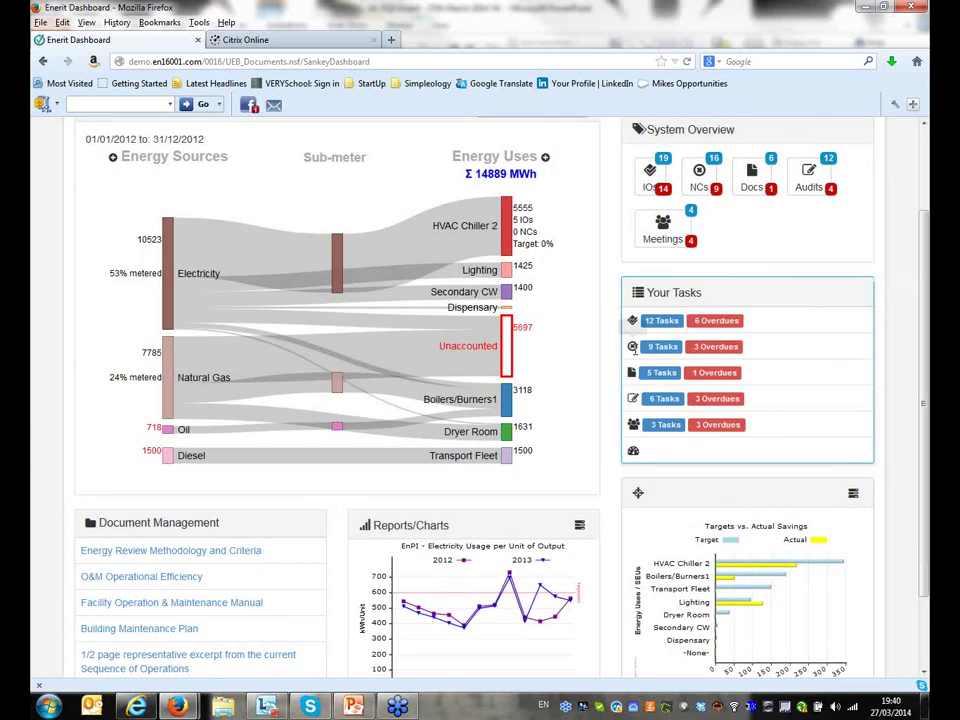
click(662, 401)
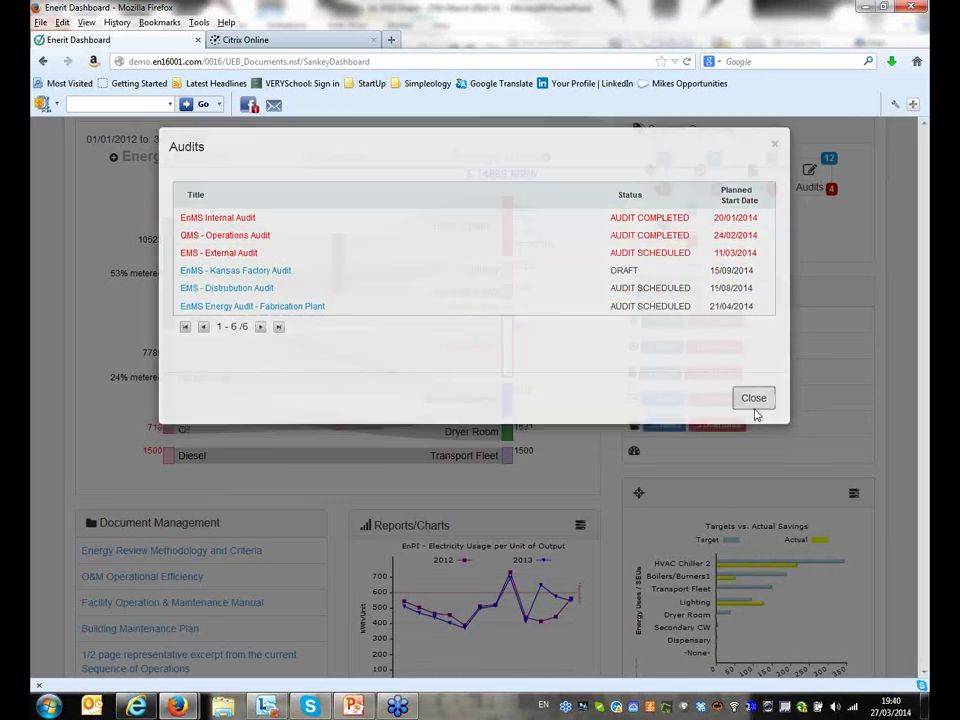
click(754, 411)
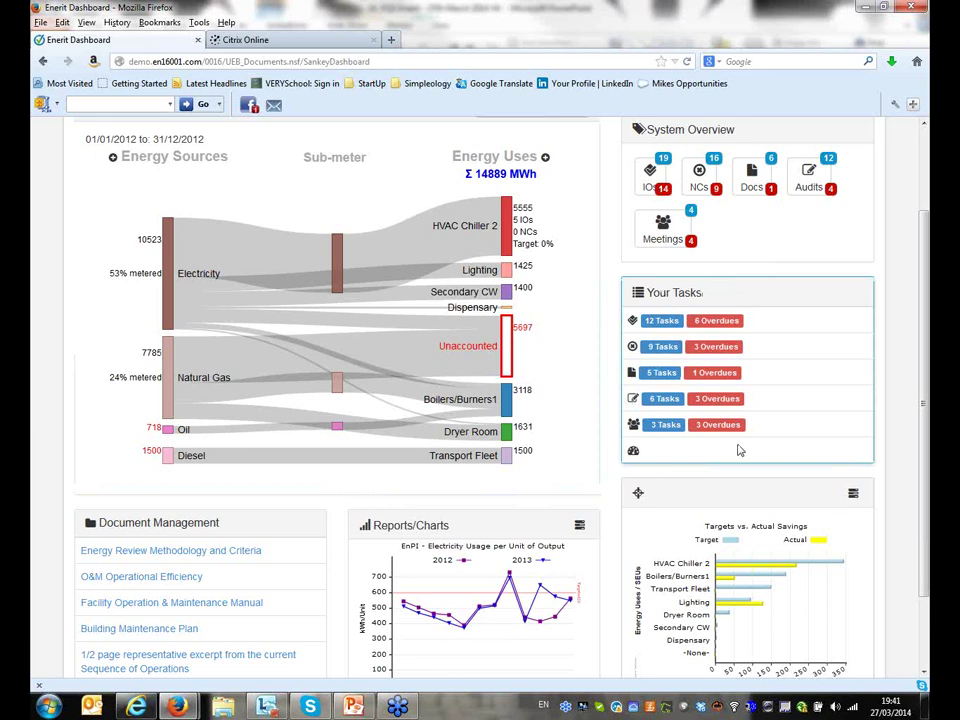
Open the Improvement Opportunities list from the System Overview, sort it by category, and close it
scroll(738, 451, up, 3)
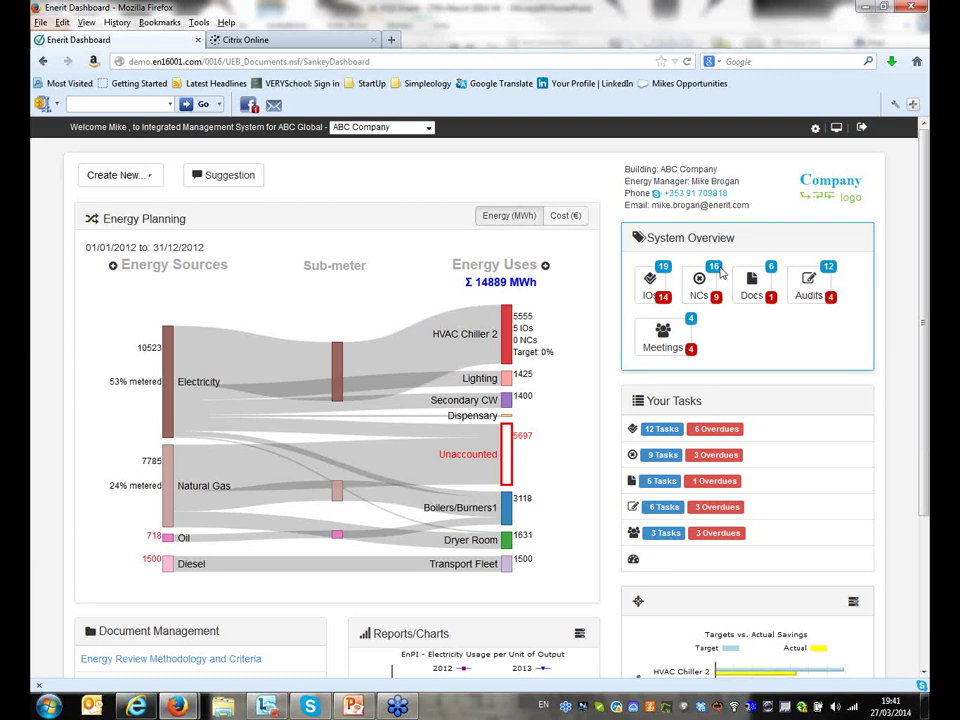
click(651, 290)
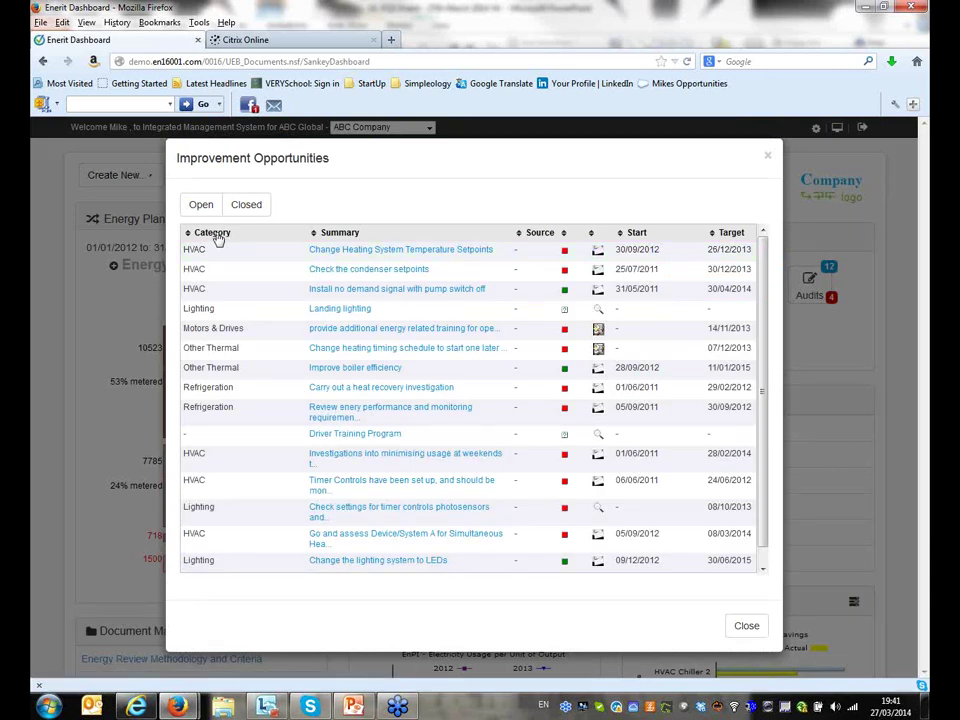
click(218, 235)
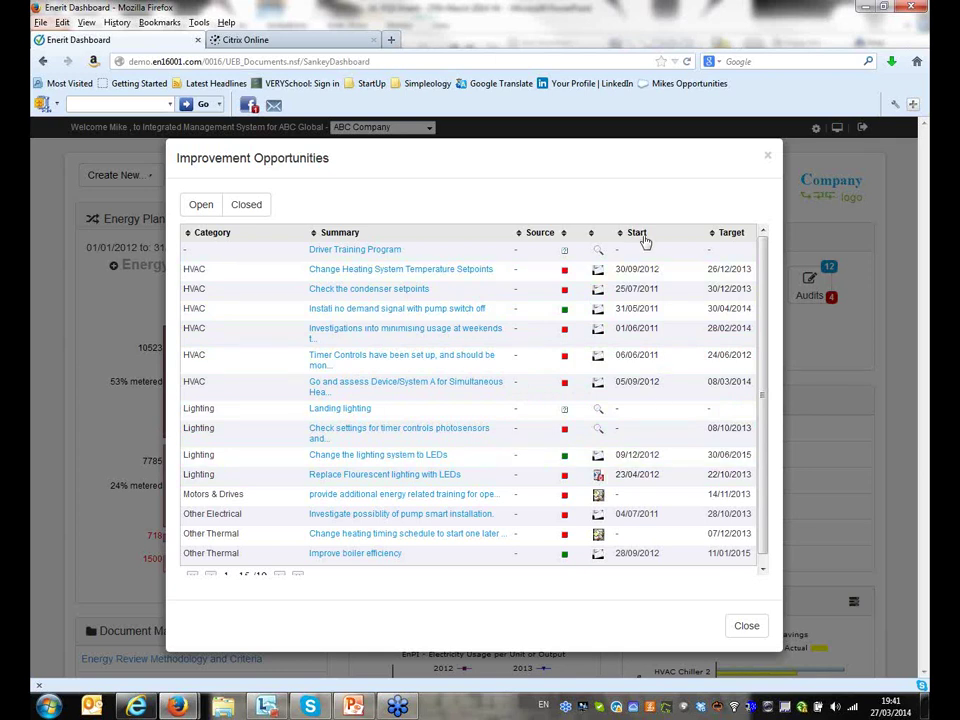
click(747, 626)
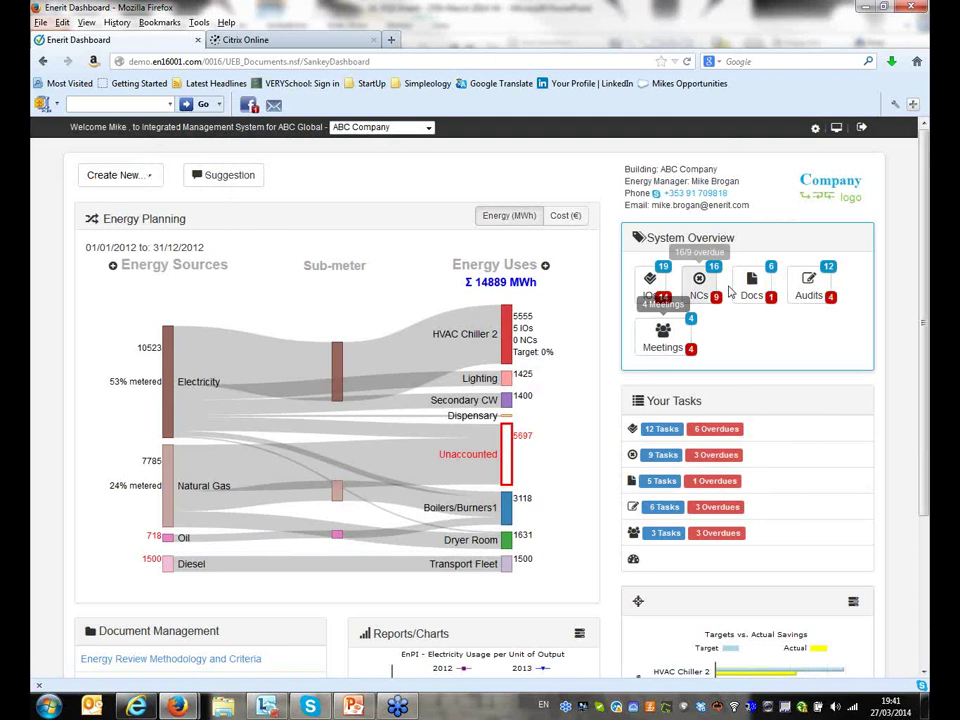
View the Nonconformities list from the System Overview, close it, and open the system's Documents list
click(703, 283)
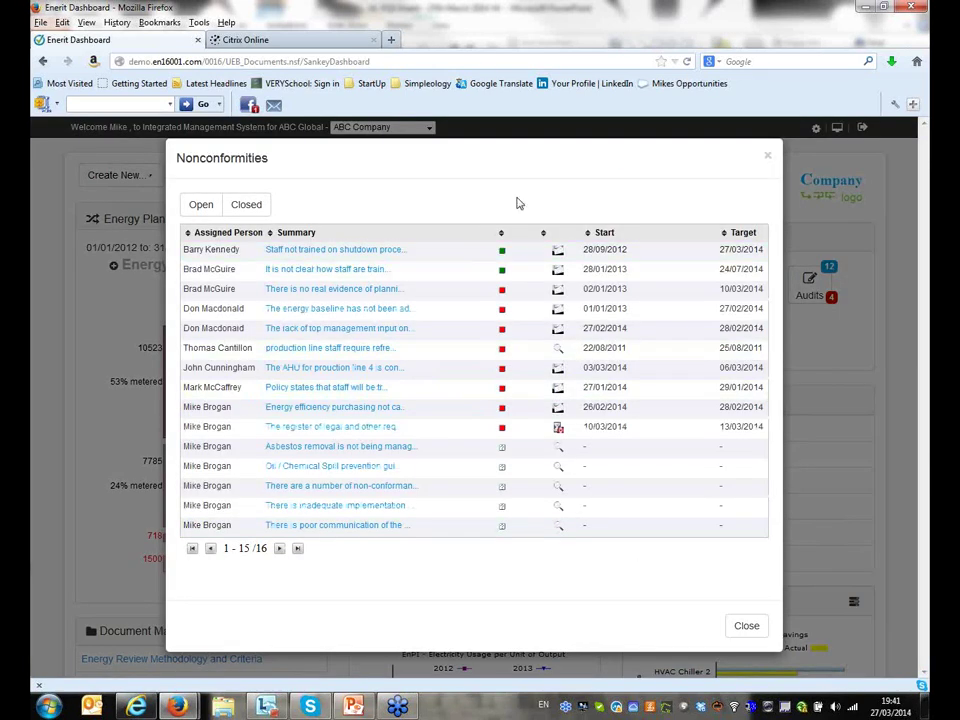
click(747, 627)
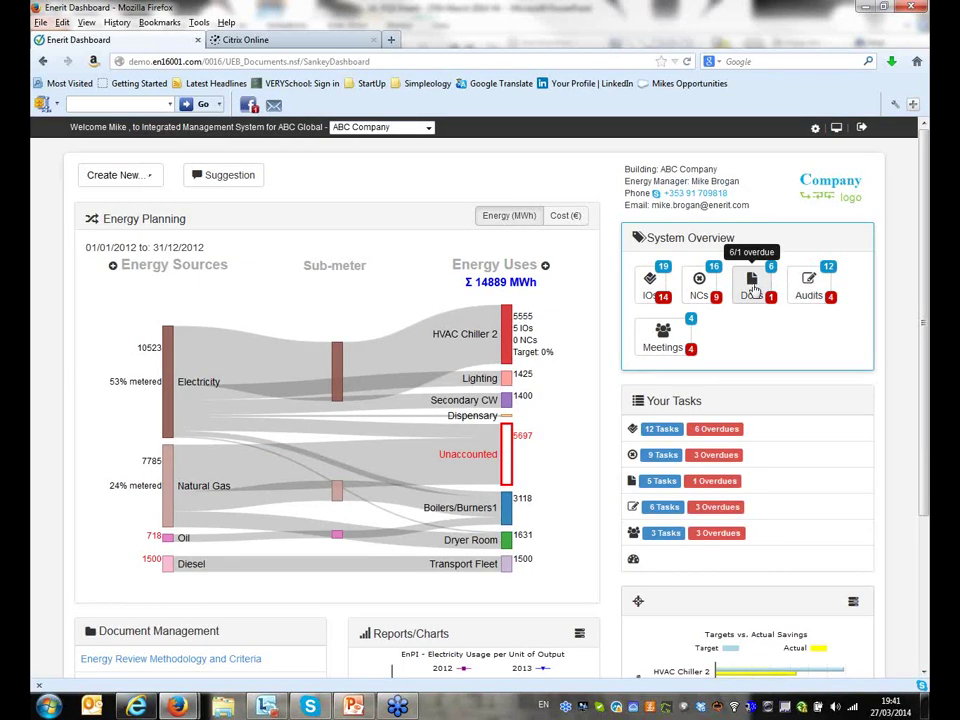
click(753, 288)
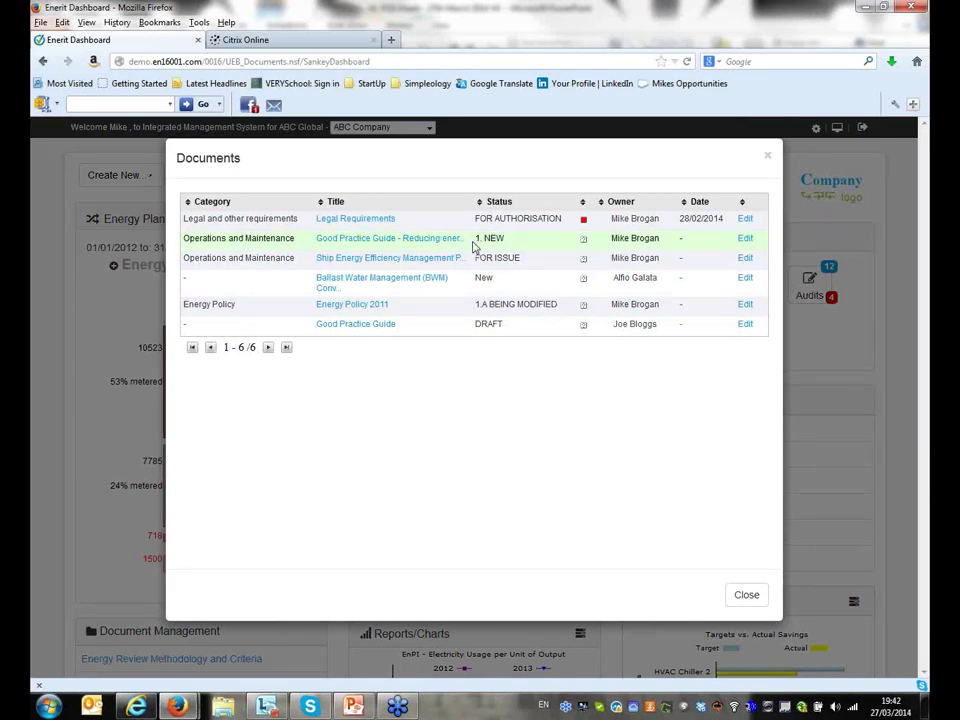
Close the Documents list, review the system's 2014 audit timeline and the audits table from the System Overview, and close the Audits view
click(747, 597)
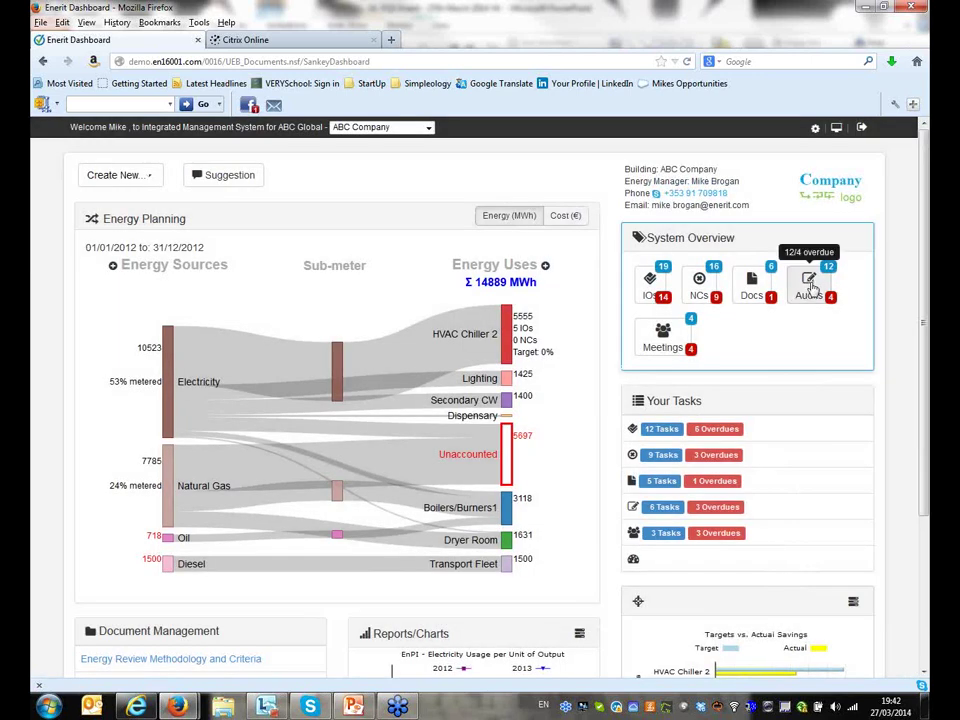
click(809, 288)
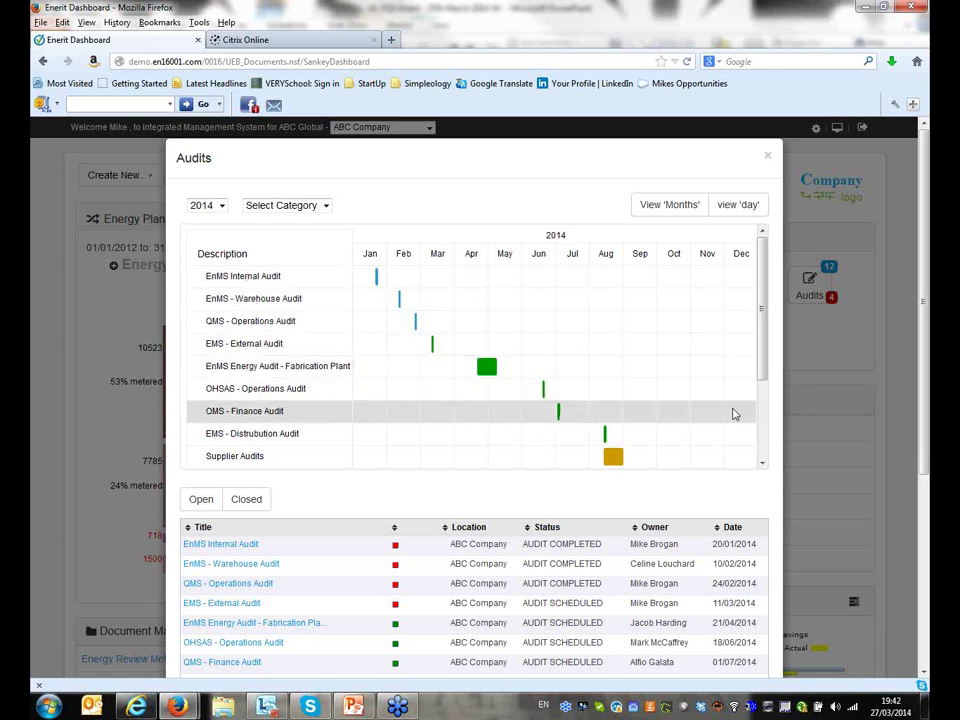
mouse_move(763, 318)
mouse_down()
mouse_move(761, 417)
mouse_move(765, 306)
mouse_up()
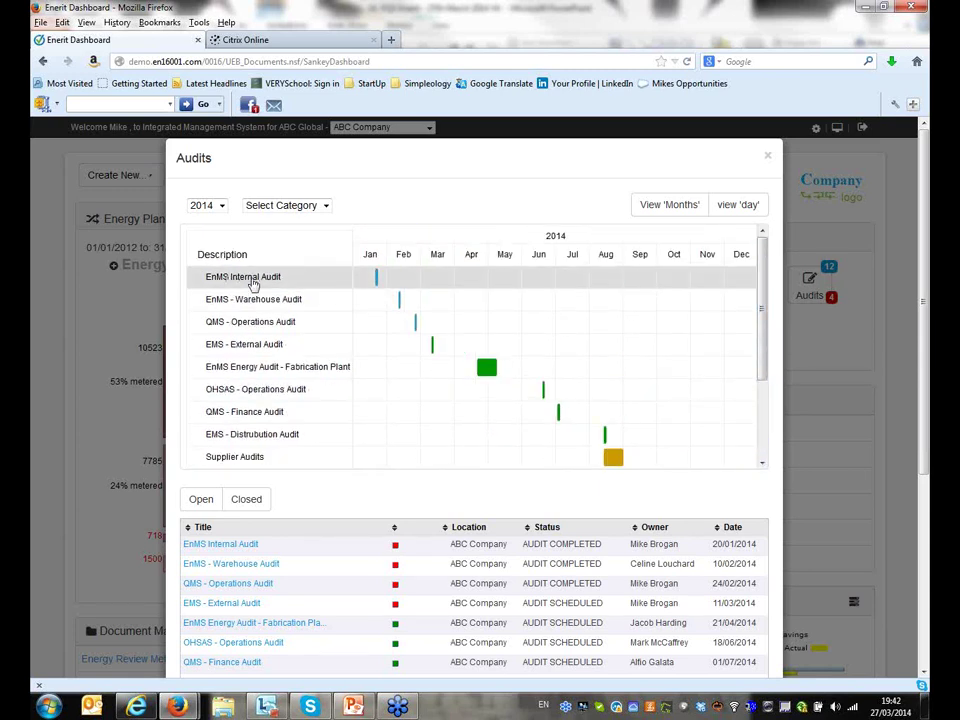
scroll(768, 349, down, 3)
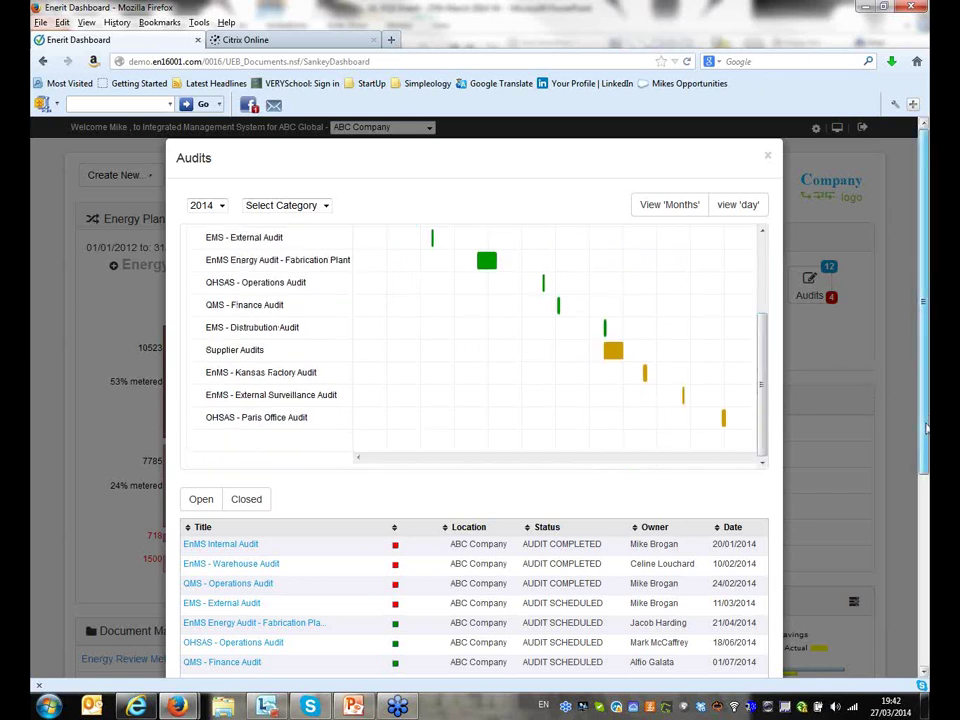
scroll(706, 462, down, 3)
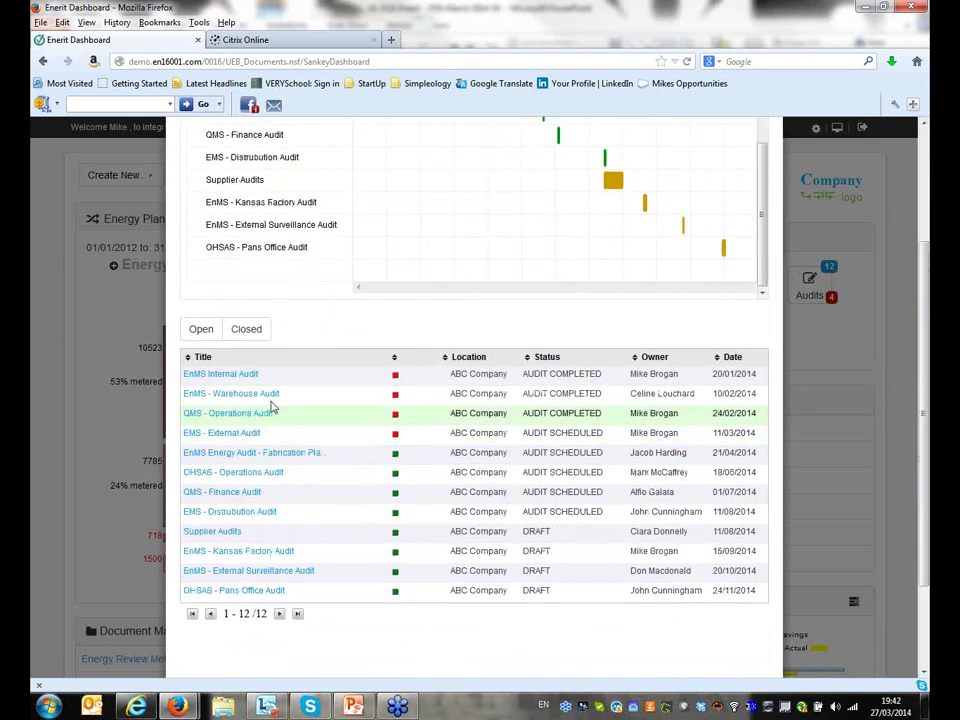
click(398, 375)
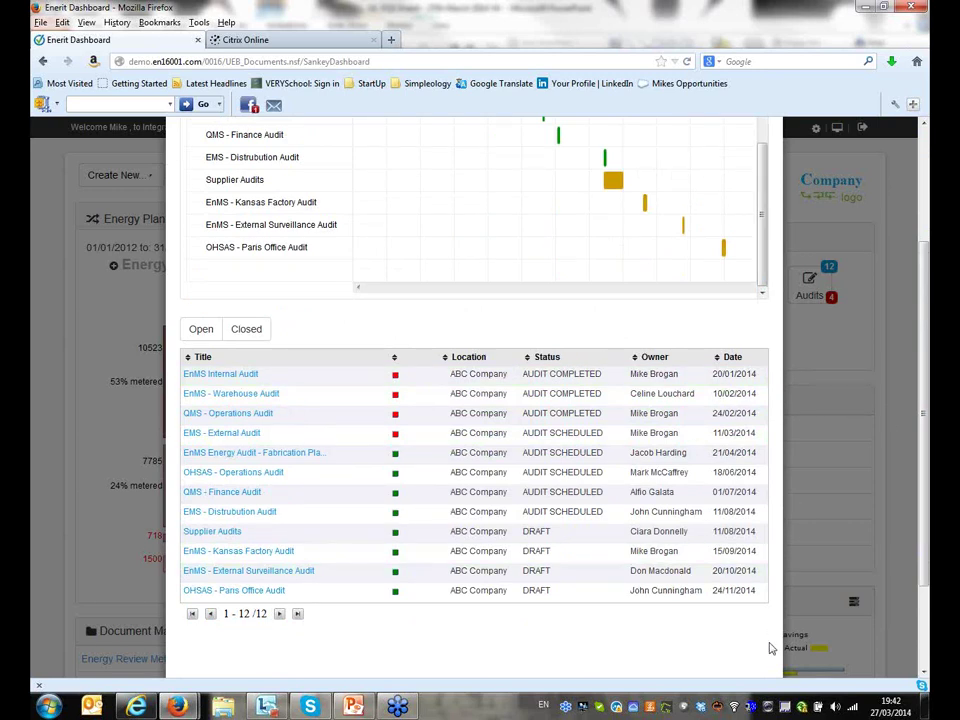
scroll(921, 420, down, 2)
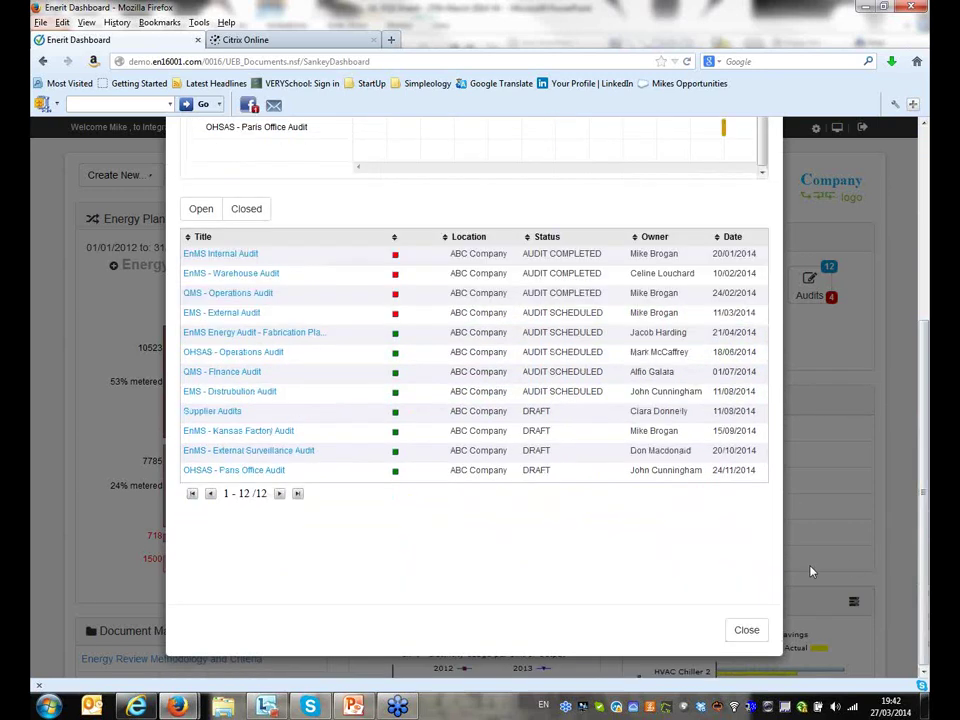
click(747, 630)
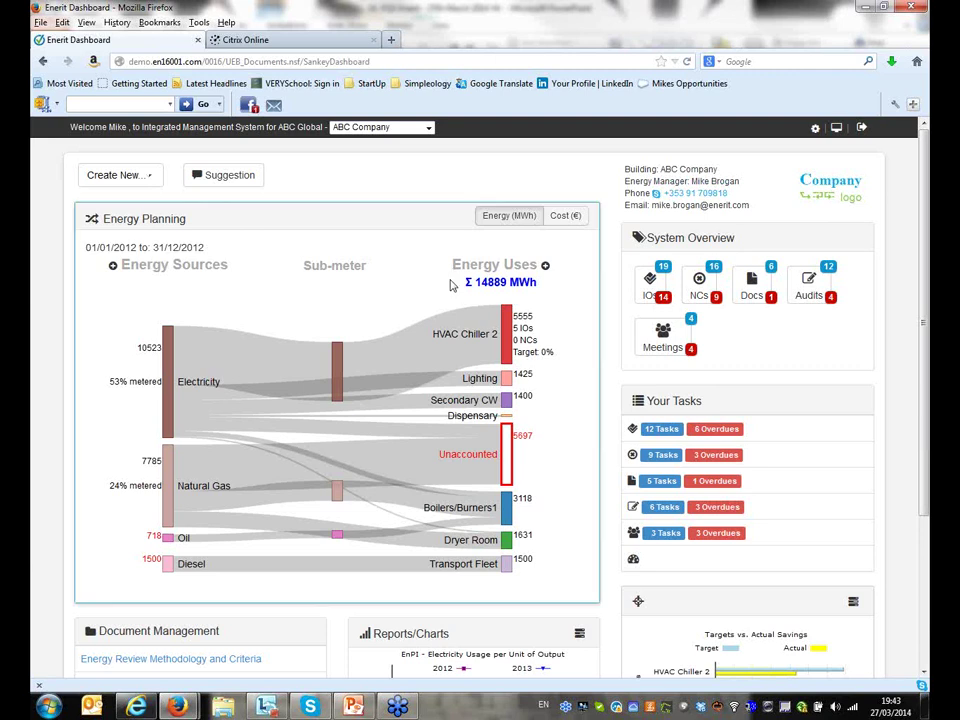
Switch to the UL DQS Enerit PowerPoint presentation and start the slide show from slide 34 on Enerit's STEP interface
mouse_move(352, 705)
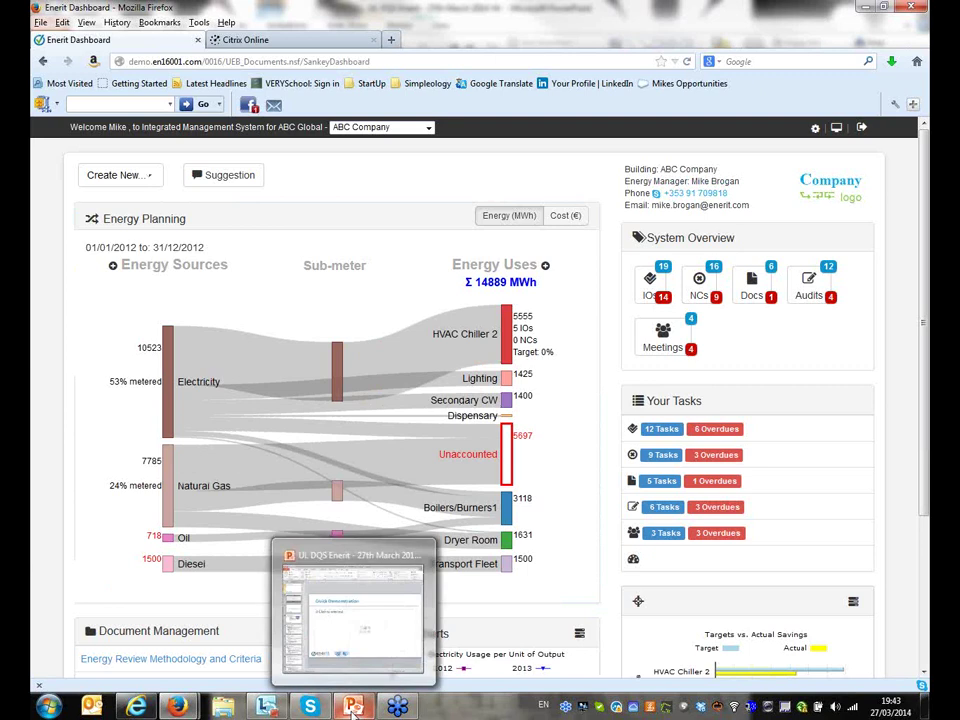
click(352, 705)
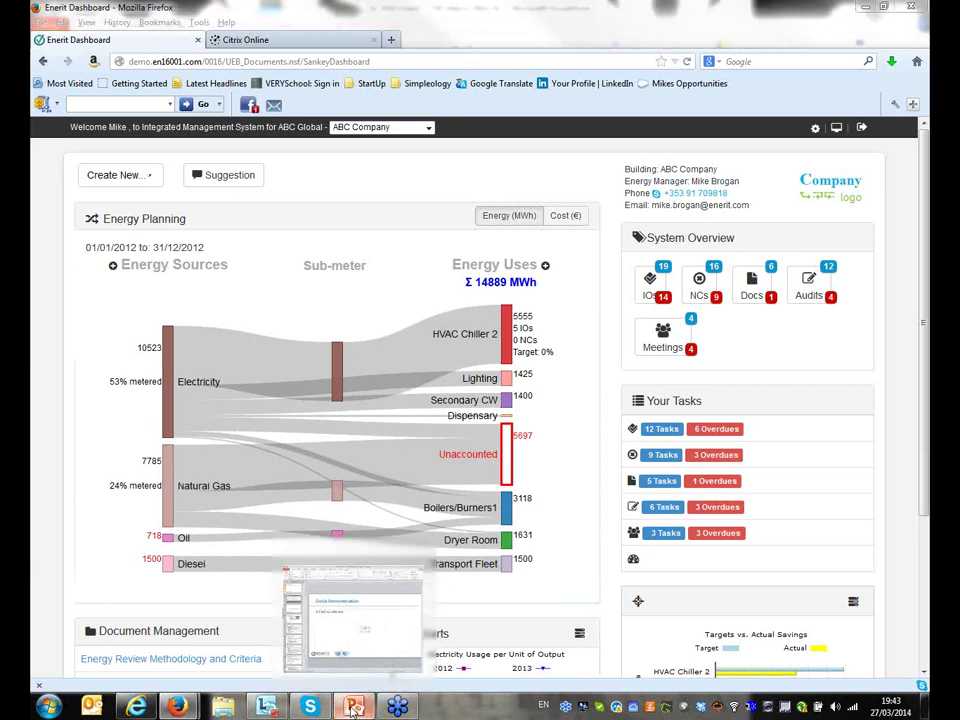
key(Down)
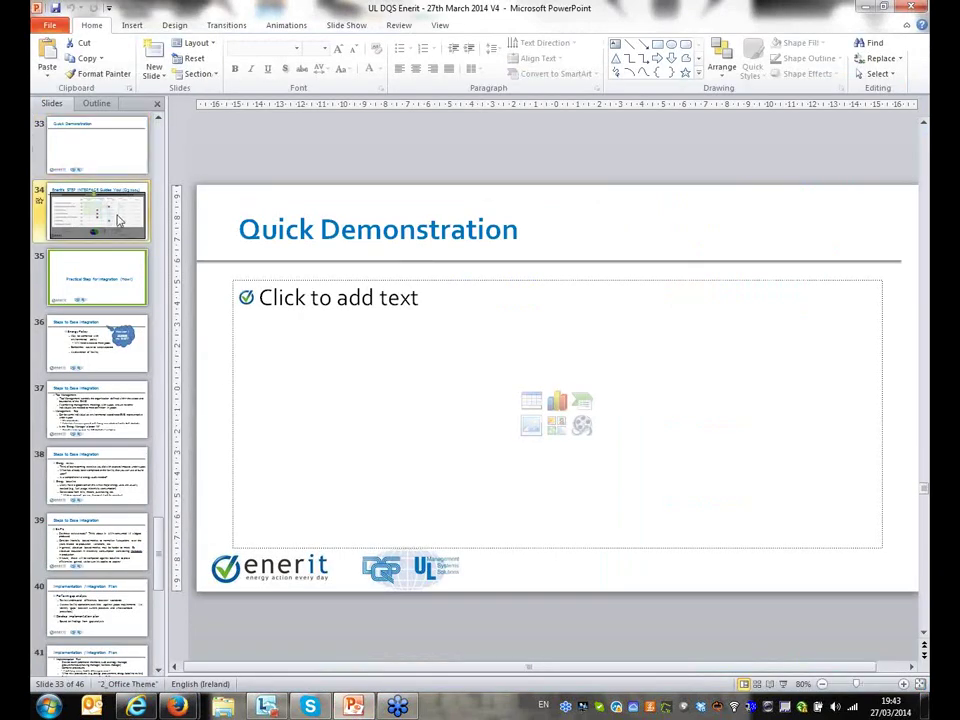
click(783, 685)
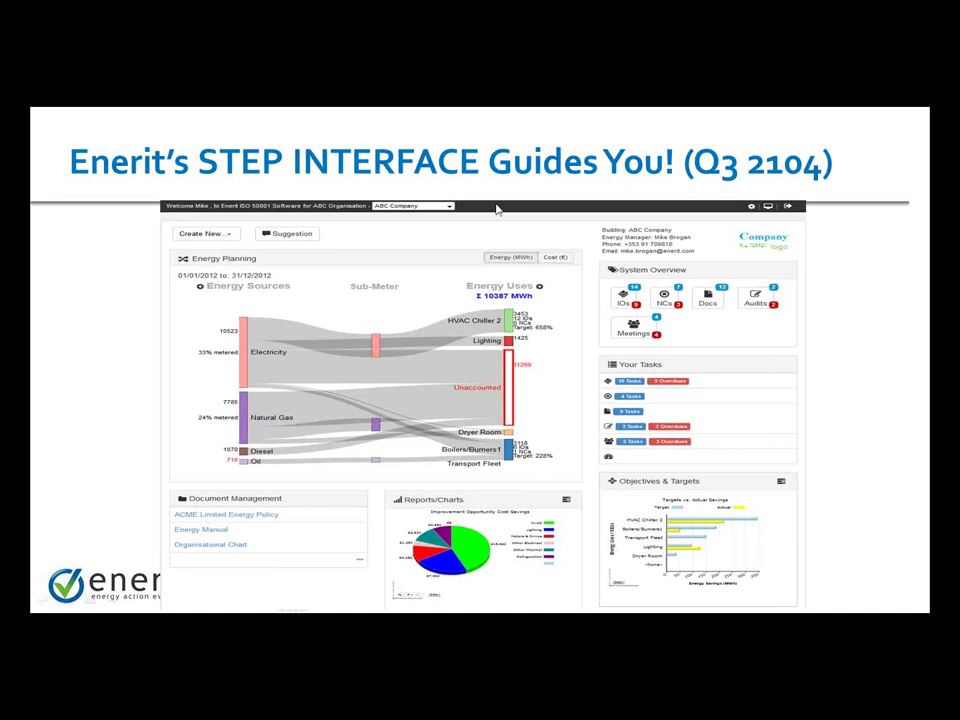